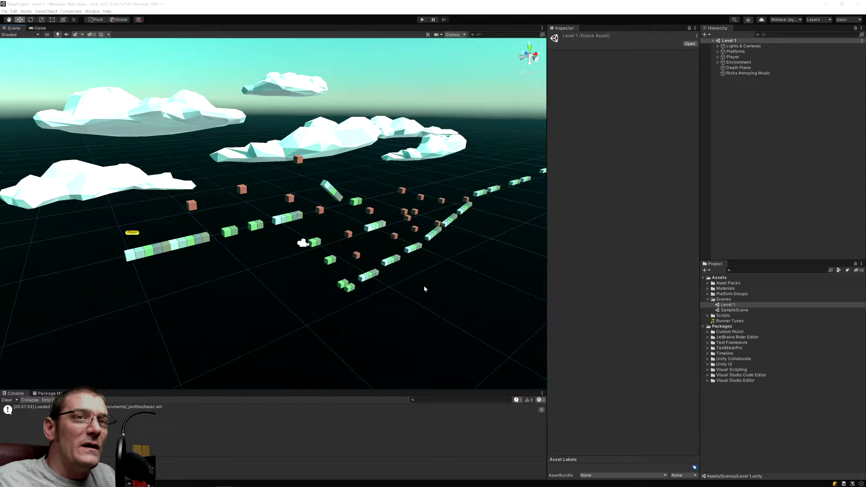
# - Orbit the Scene view around Level 1's platforms, then enter Play mode
pyautogui.keyDown('alt'); pyautogui.moveTo(436, 289); pyautogui.dragTo(412, 270); pyautogui.keyUp('alt')
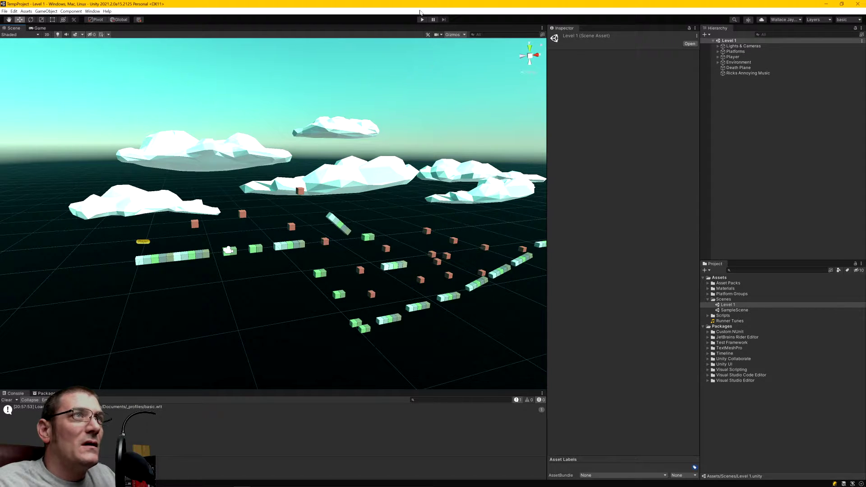
pyautogui.click(423, 20)
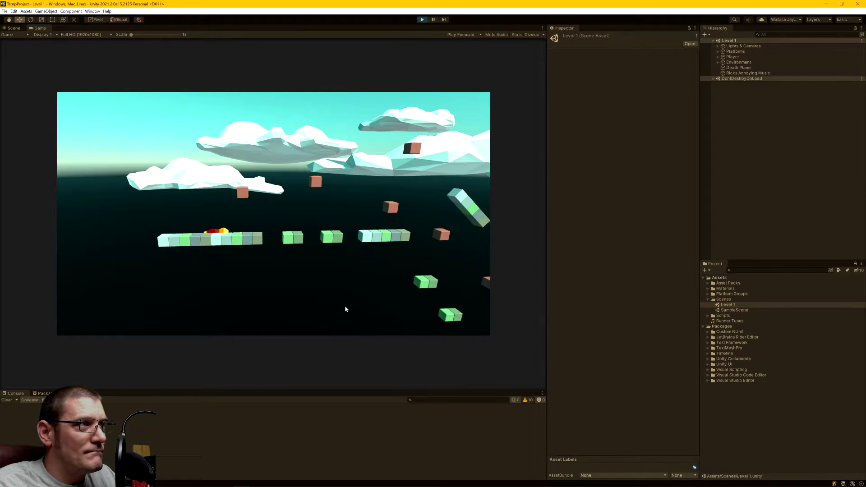
# - Start the run and jump the player across the platform gaps with the space key
pyautogui.press('space')
pyautogui.press('space')
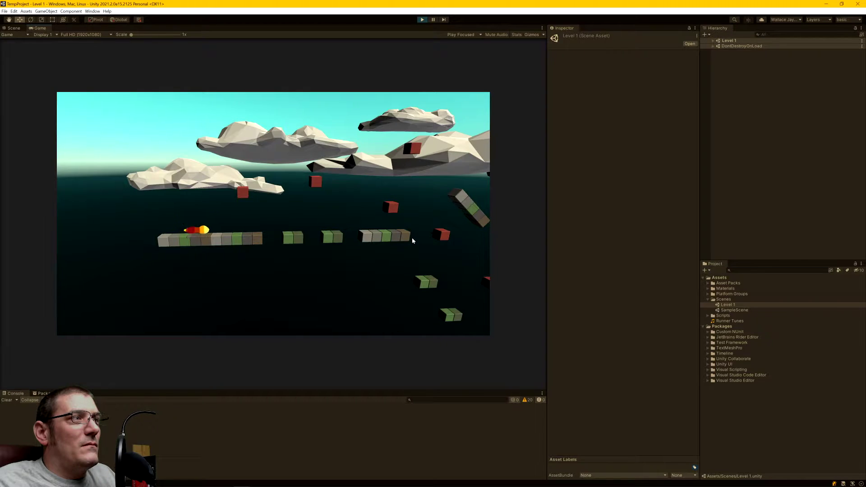
pyautogui.press('space')
pyautogui.press('space')
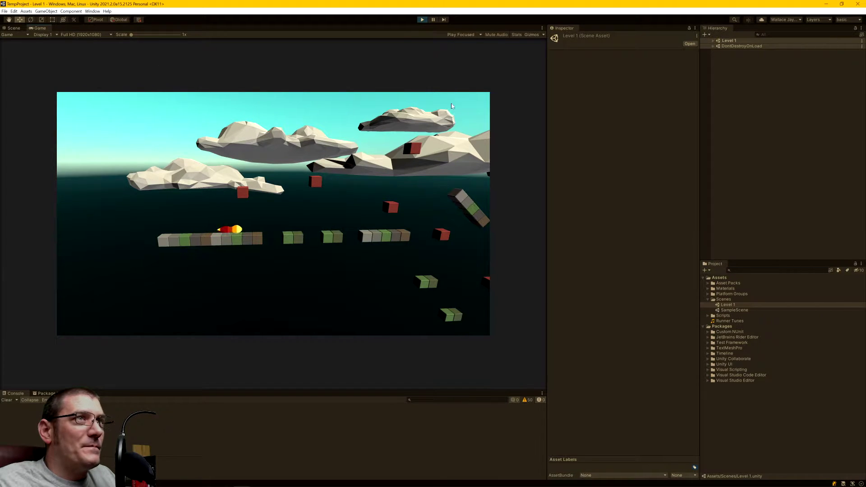
# - Exit Play mode, then orbit and zoom the Scene view to look along the platforms
pyautogui.click(423, 19)
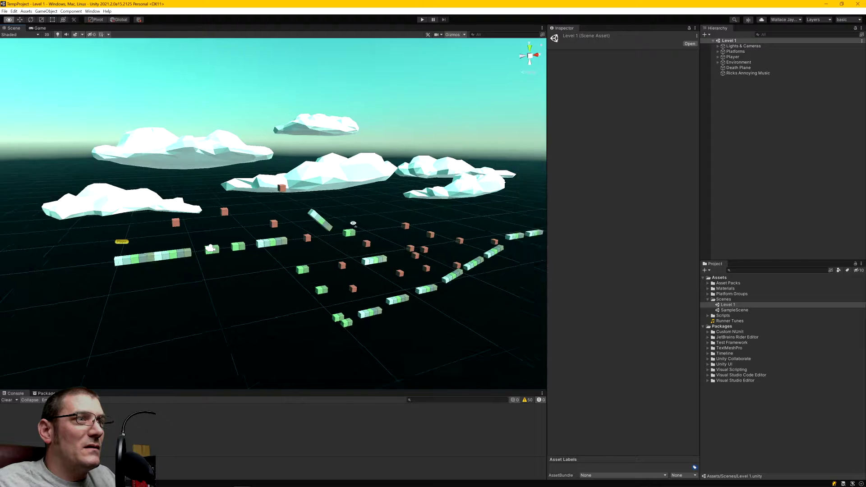
pyautogui.keyDown('alt'); pyautogui.moveTo(353, 223); pyautogui.dragTo(258, 210); pyautogui.keyUp('alt')
pyautogui.keyDown('alt'); pyautogui.moveTo(385, 170); pyautogui.dragTo(374, 295); pyautogui.keyUp('alt')
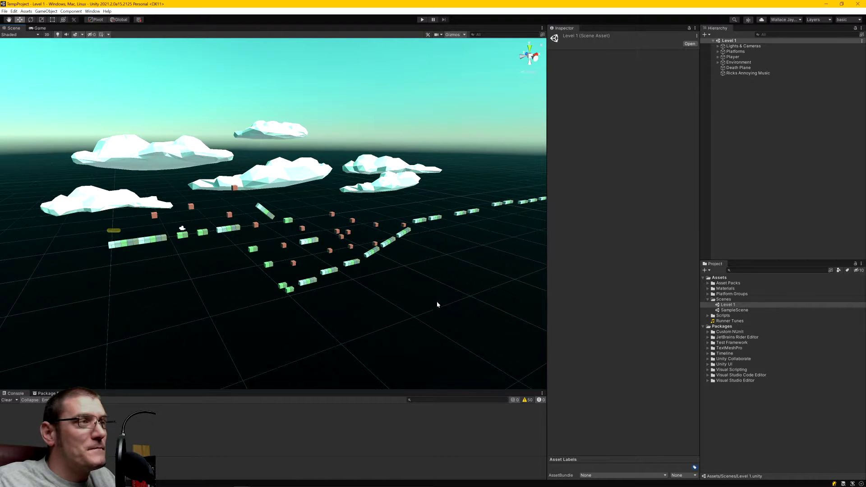
pyautogui.moveTo(449, 296)
pyautogui.keyDown('alt'); pyautogui.mouseDown()
pyautogui.moveTo(429, 302)
pyautogui.moveTo(434, 312)
pyautogui.moveTo(420, 311)
pyautogui.moveTo(415, 323)
pyautogui.moveTo(463, 319)
pyautogui.moveTo(465, 290)
pyautogui.moveTo(456, 290)
pyautogui.mouseUp(); pyautogui.keyUp('alt')
pyautogui.scroll(5, 442, 304)
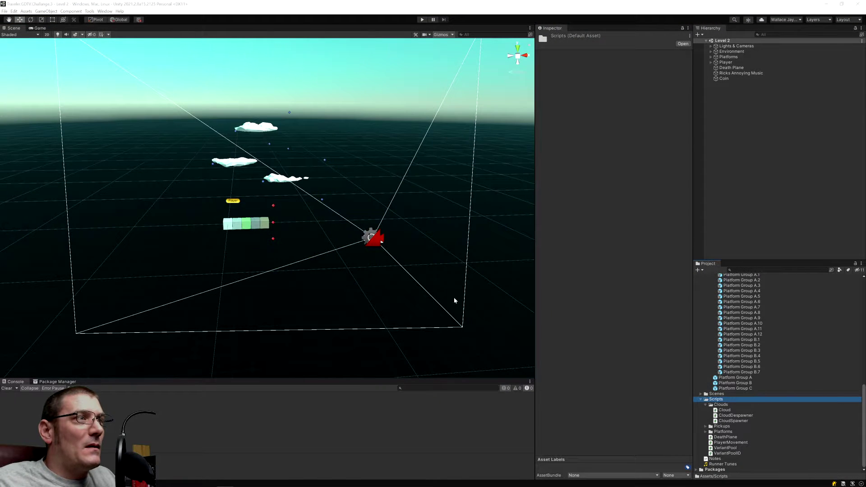
# - Orbit the view to face the starting platform and clouds, then select the Platform Group A prefab
pyautogui.moveTo(454, 290); pyautogui.dragTo(506, 289, button='right')
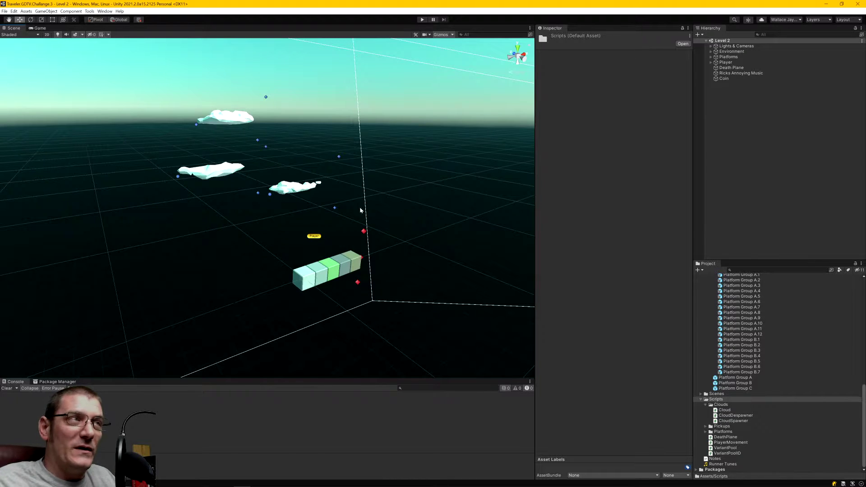
pyautogui.moveTo(451, 308); pyautogui.dragTo(331, 228, button='right')
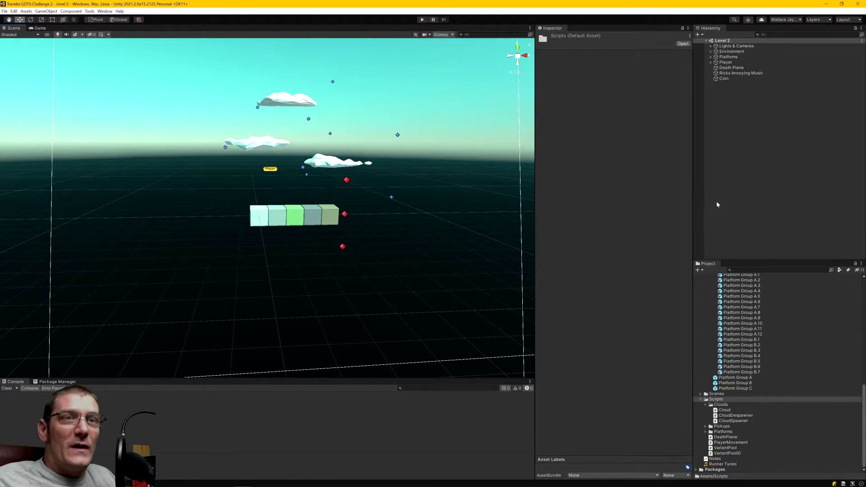
pyautogui.click(744, 378)
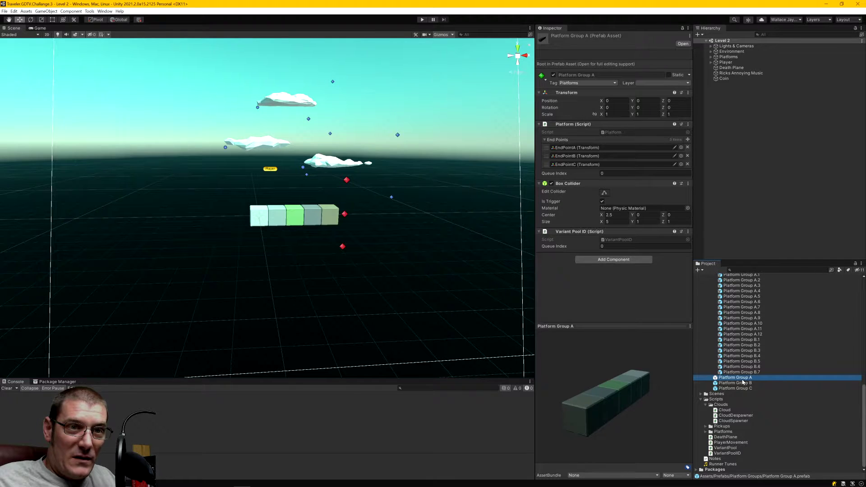
# - Compare Platform Groups A, B and C in the Inspector, then open Platform Group A in Prefab Mode
pyautogui.click(743, 383)
pyautogui.click(736, 389)
pyautogui.click(736, 379)
pyautogui.click(738, 389)
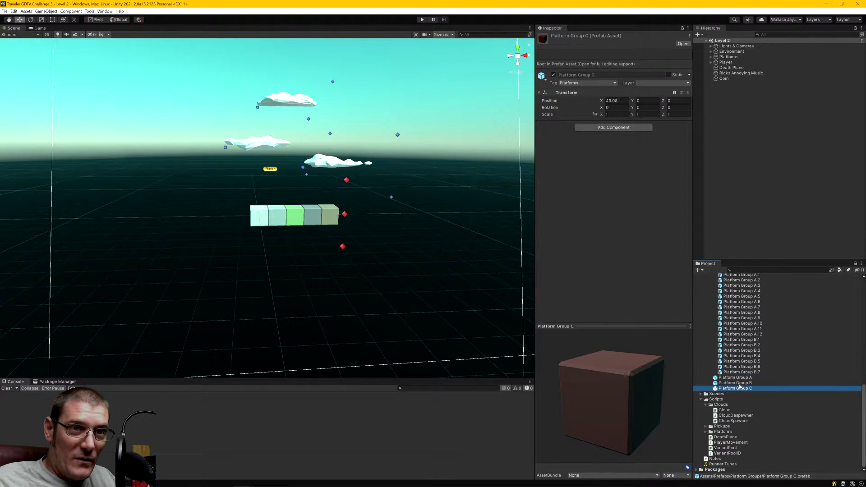
pyautogui.press('Up')
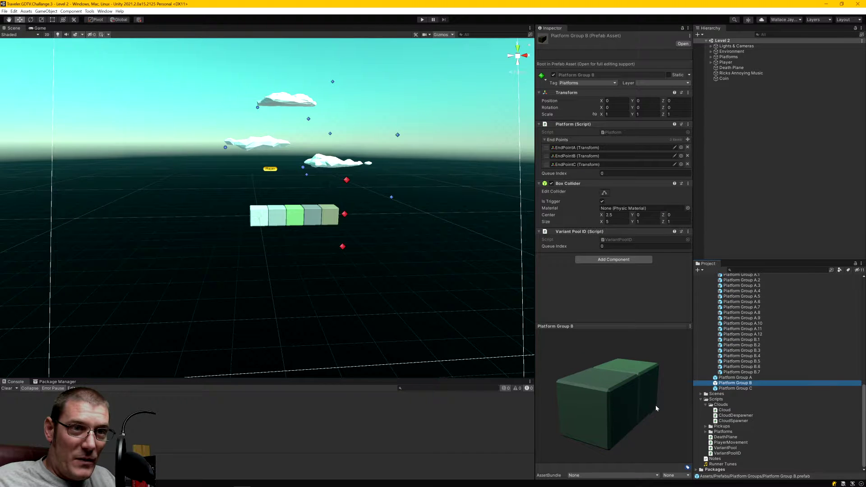
pyautogui.click(746, 379)
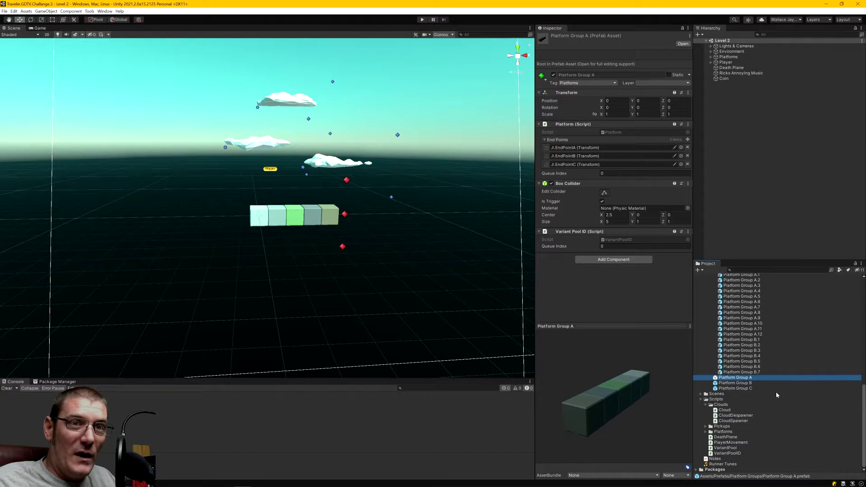
pyautogui.doubleClick(732, 377)
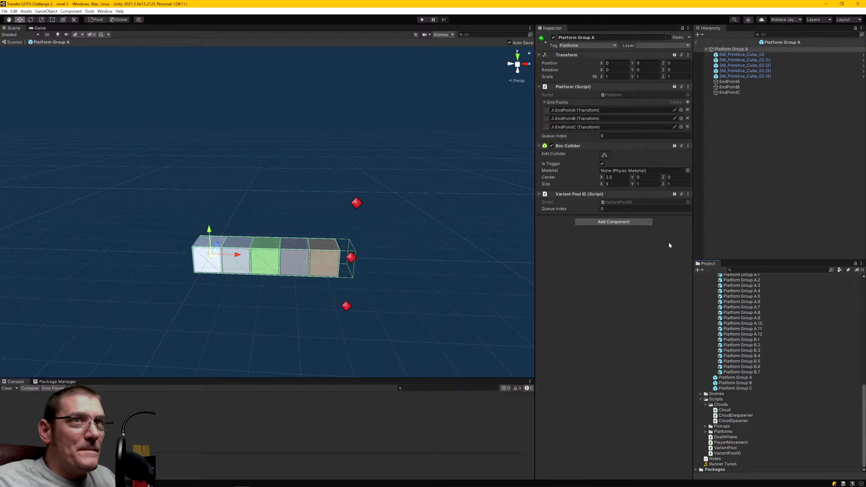
# - Check the Platform Group A root's 5×1×1 trigger collider at X 2.5, then return to the scene
pyautogui.click(740, 50)
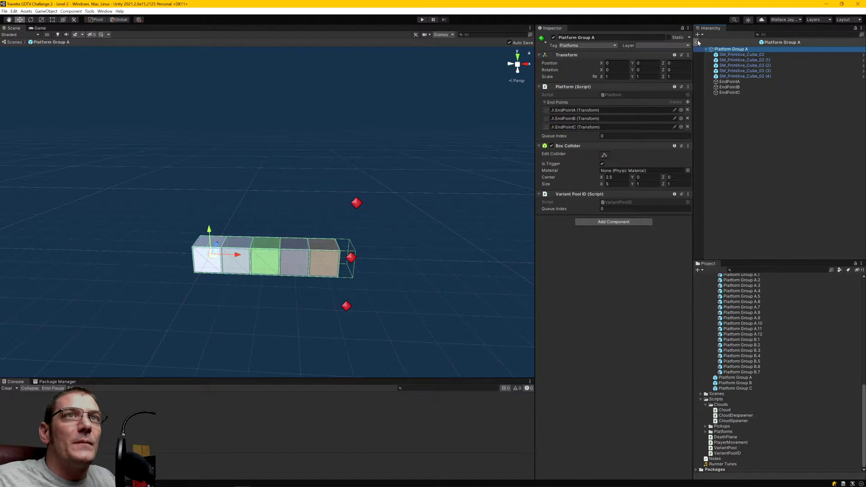
pyautogui.click(698, 42)
# - Select Platform Groups A–C and variants A.1 through B.7, clear the selection, then play Level 2
pyautogui.scroll(3, 786, 389)
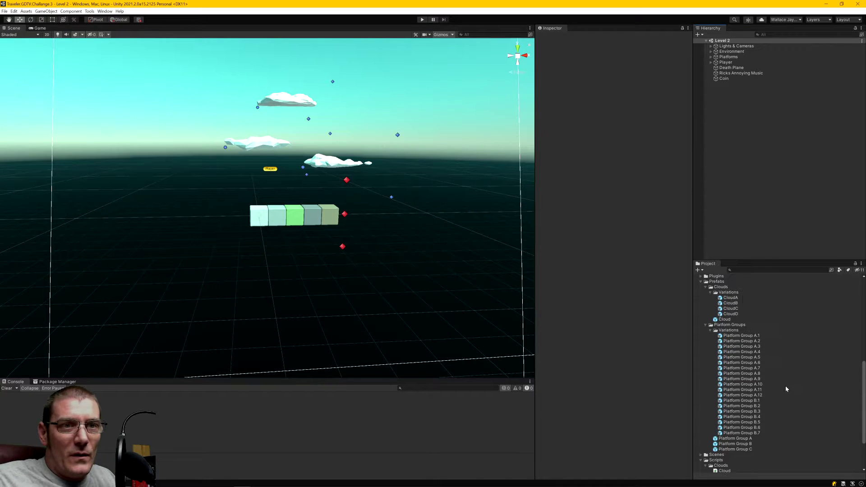
pyautogui.click(737, 439)
pyautogui.keyDown('shift'); pyautogui.click(726, 450); pyautogui.keyUp('shift')
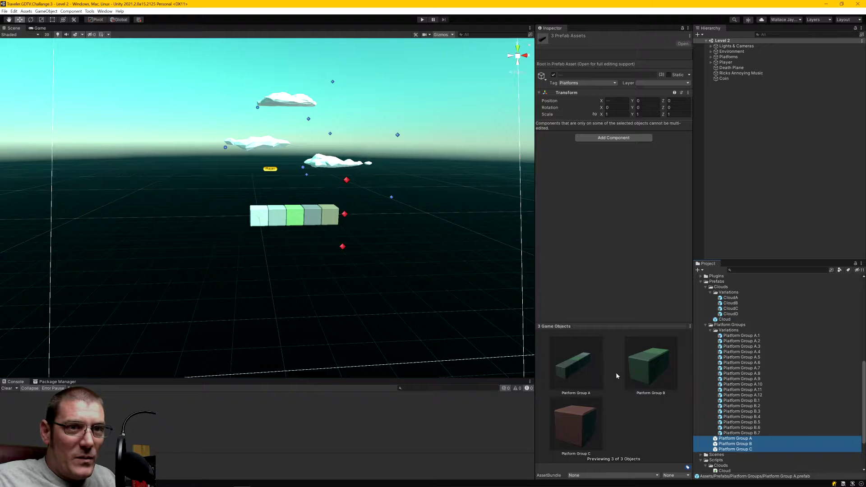
pyautogui.click(747, 337)
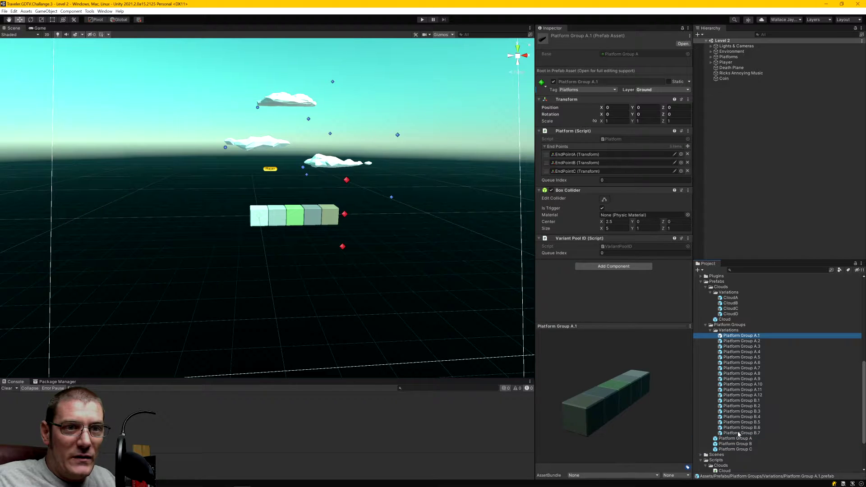
pyautogui.keyDown('shift'); pyautogui.click(738, 434); pyautogui.keyUp('shift')
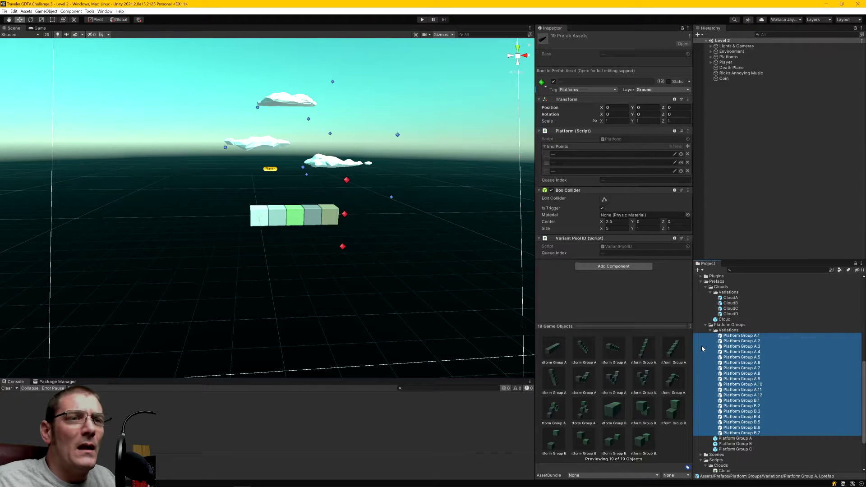
pyautogui.click(735, 203)
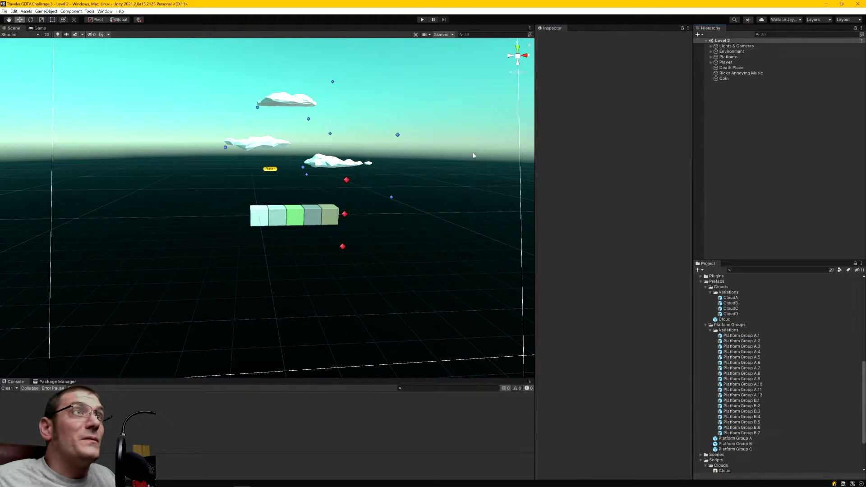
pyautogui.click(422, 21)
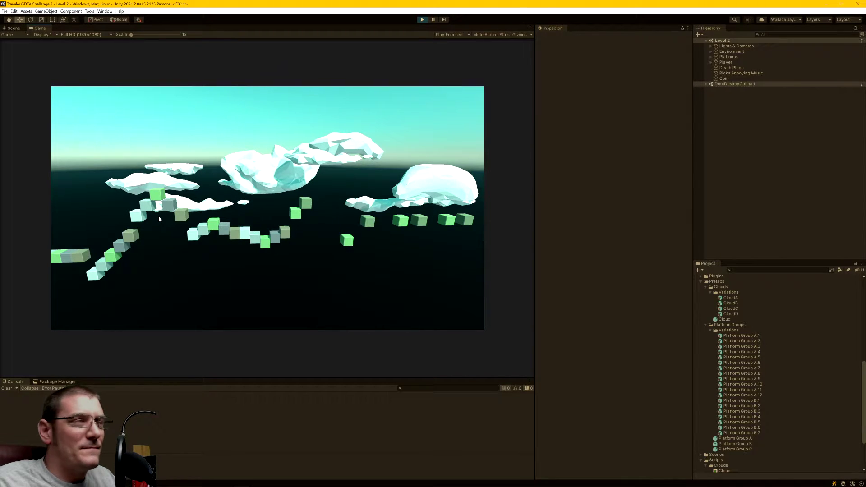
# - Stop and restart Play mode three times, comparing the newly spawned platform and cloud layouts
pyautogui.click(423, 20)
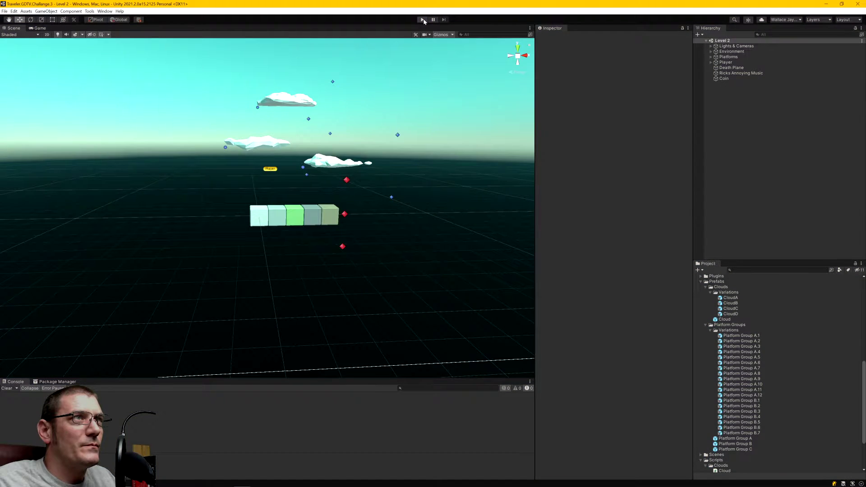
pyautogui.click(423, 20)
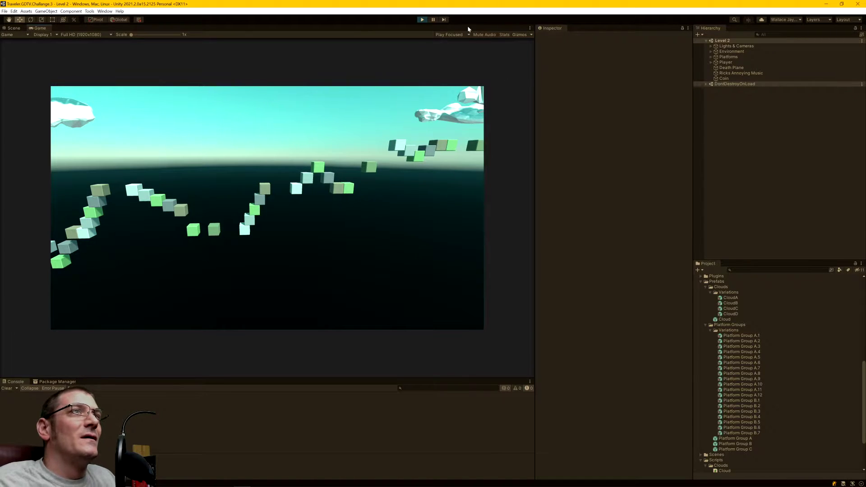
pyautogui.click(420, 20)
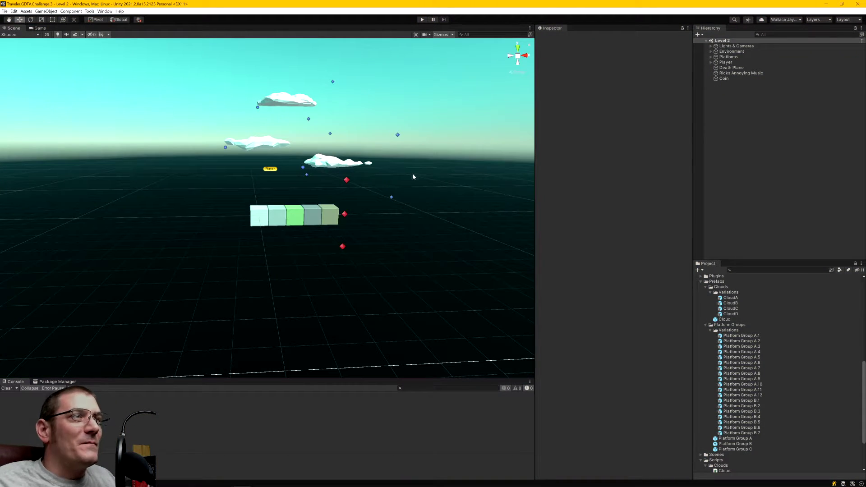
pyautogui.click(419, 20)
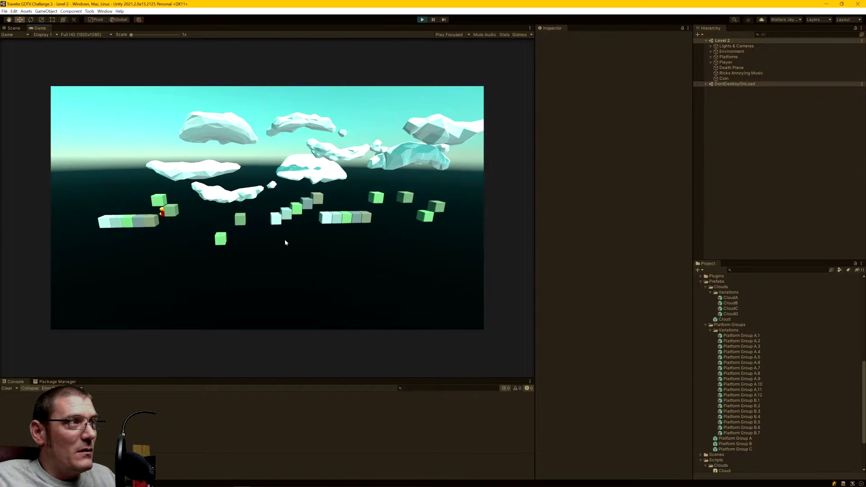
pyautogui.click(421, 20)
pyautogui.click(423, 20)
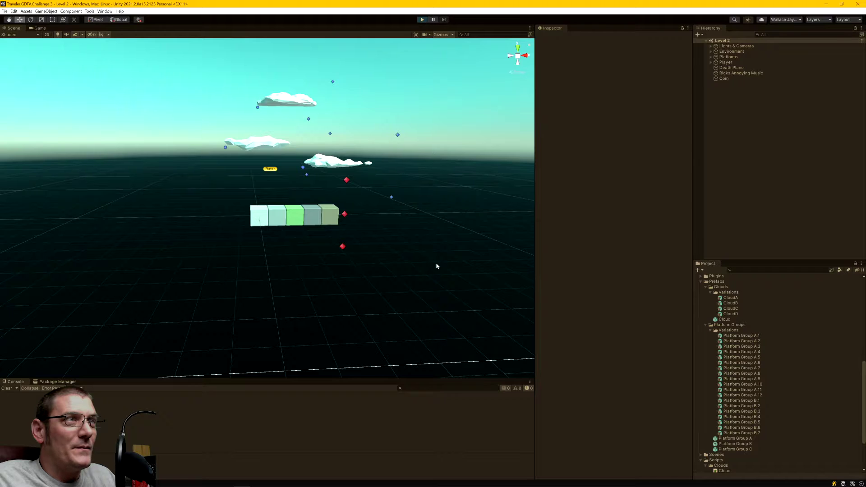